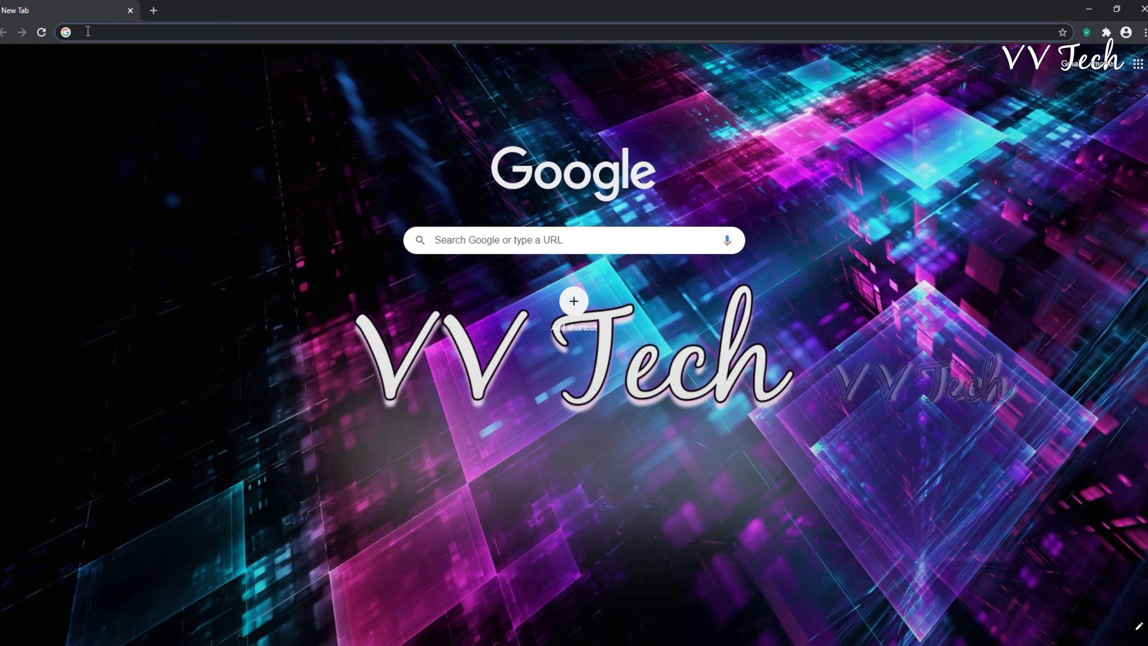
Load 192.168.1.1 and sign in with the saved account password and the shown validation code
type("192.168.1.1")
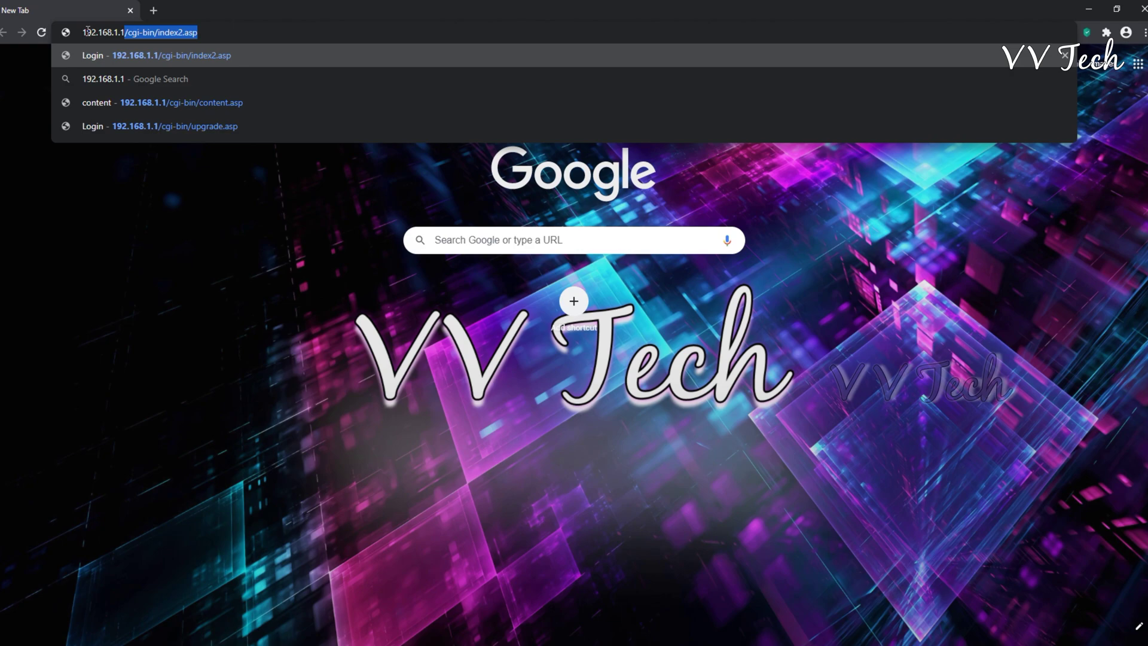
key("Return")
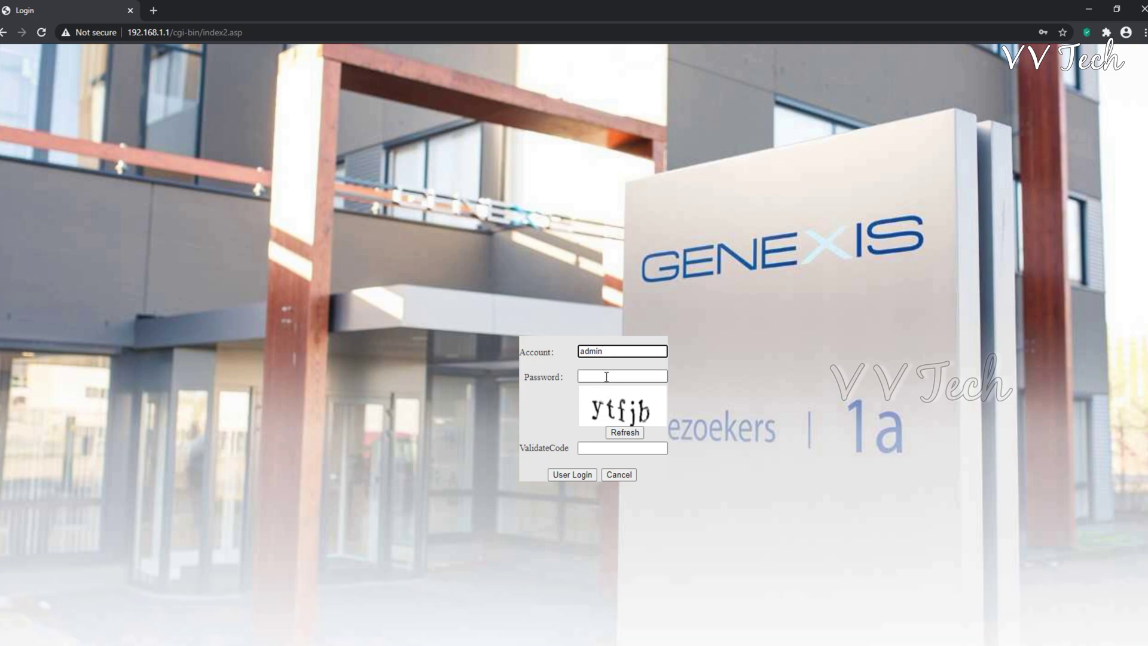
left_click(606, 377)
left_click(616, 394)
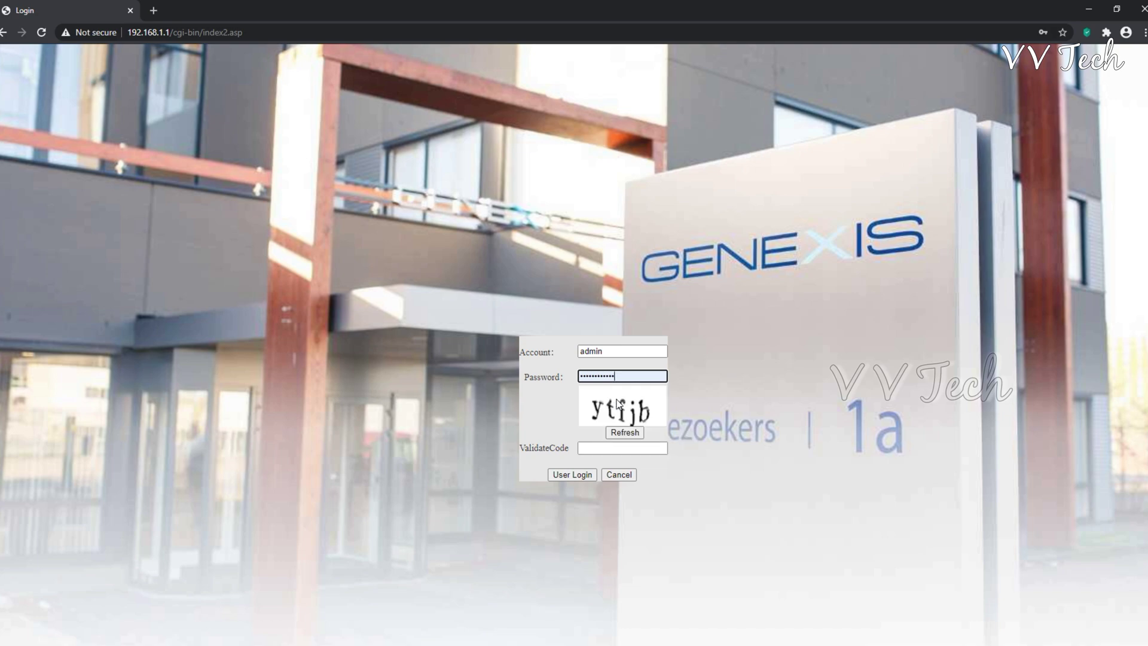
left_click(614, 448)
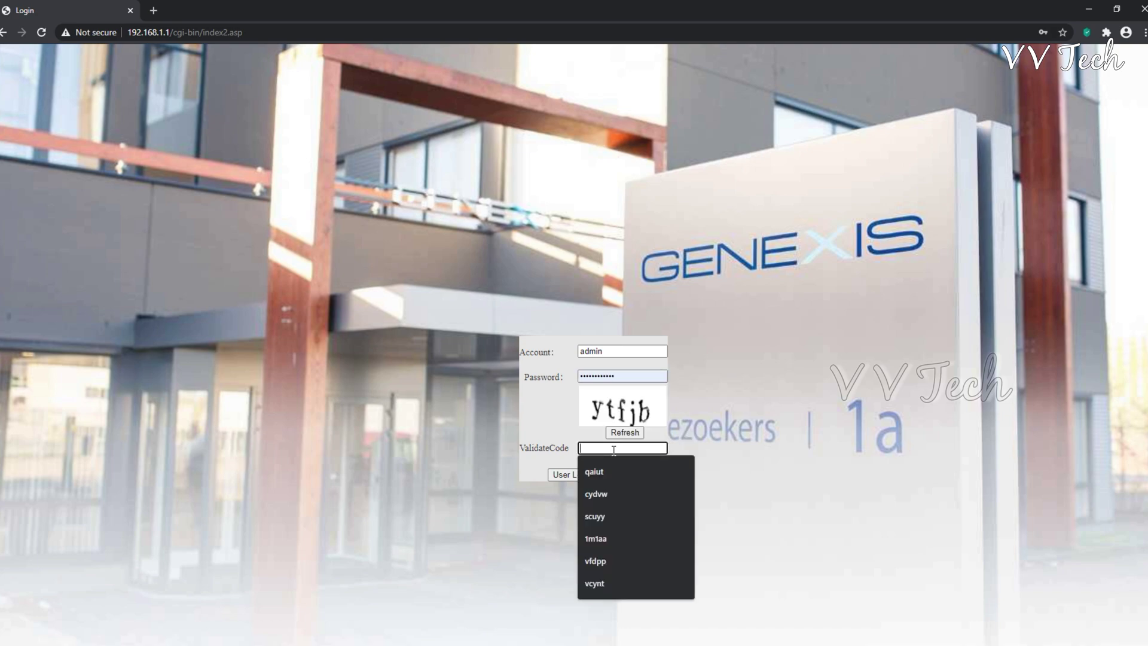
type("y")
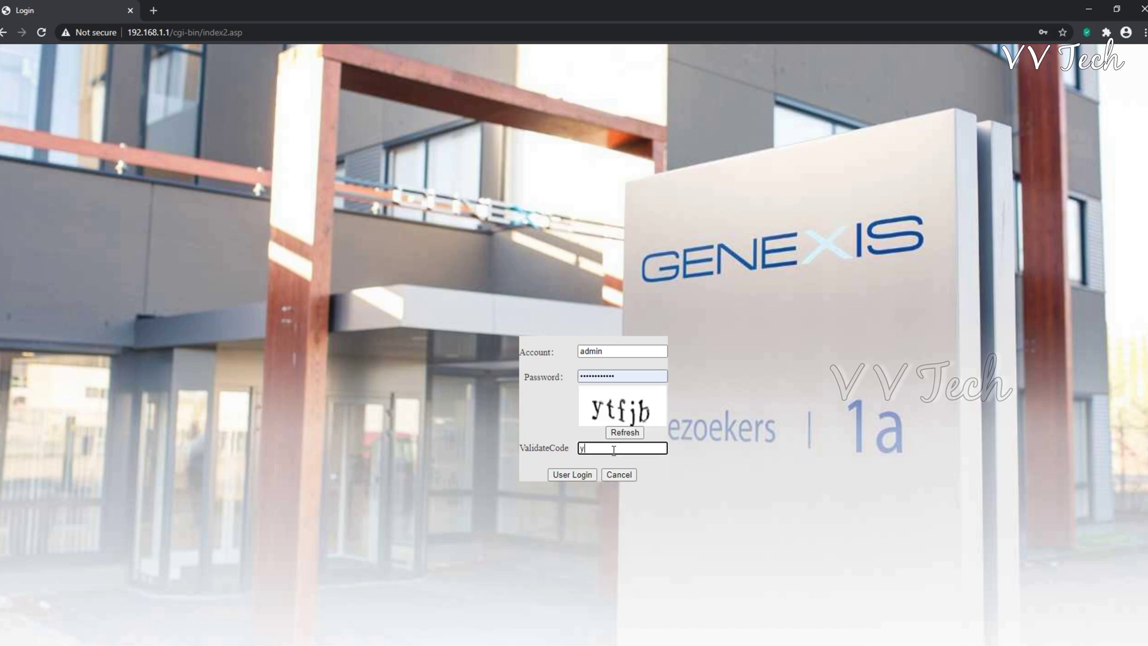
type("tfjb")
left_click(577, 473)
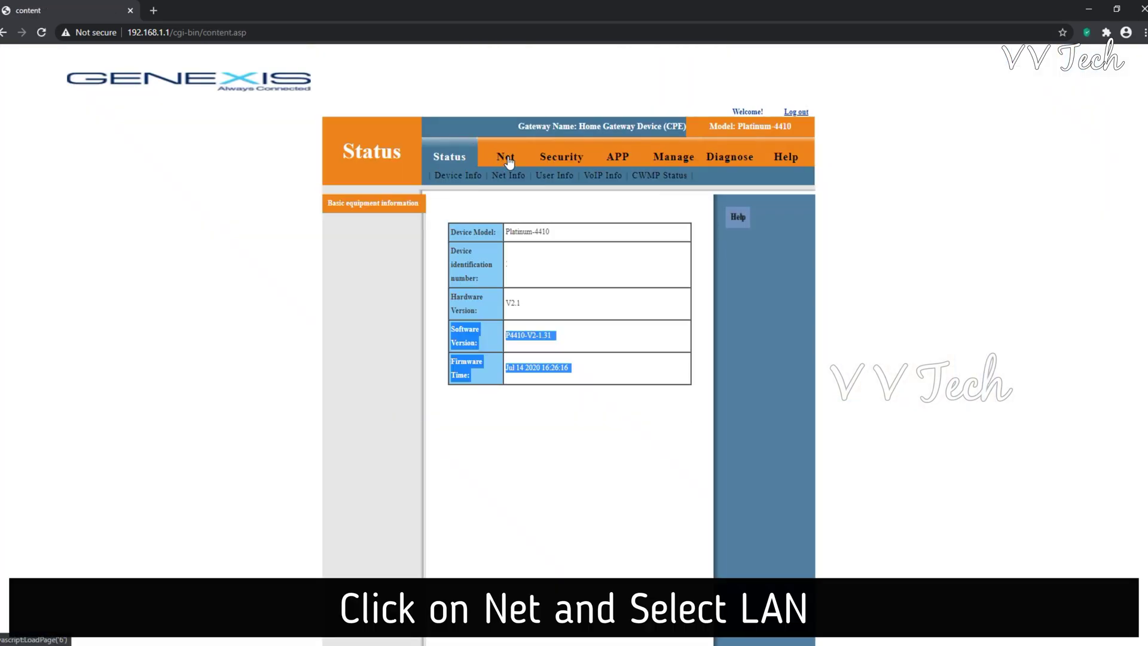
Go to Net › LAN and review its IPv4 DHCP and IPv6 RA settings, which lack a LAN DNS option
left_click(506, 159)
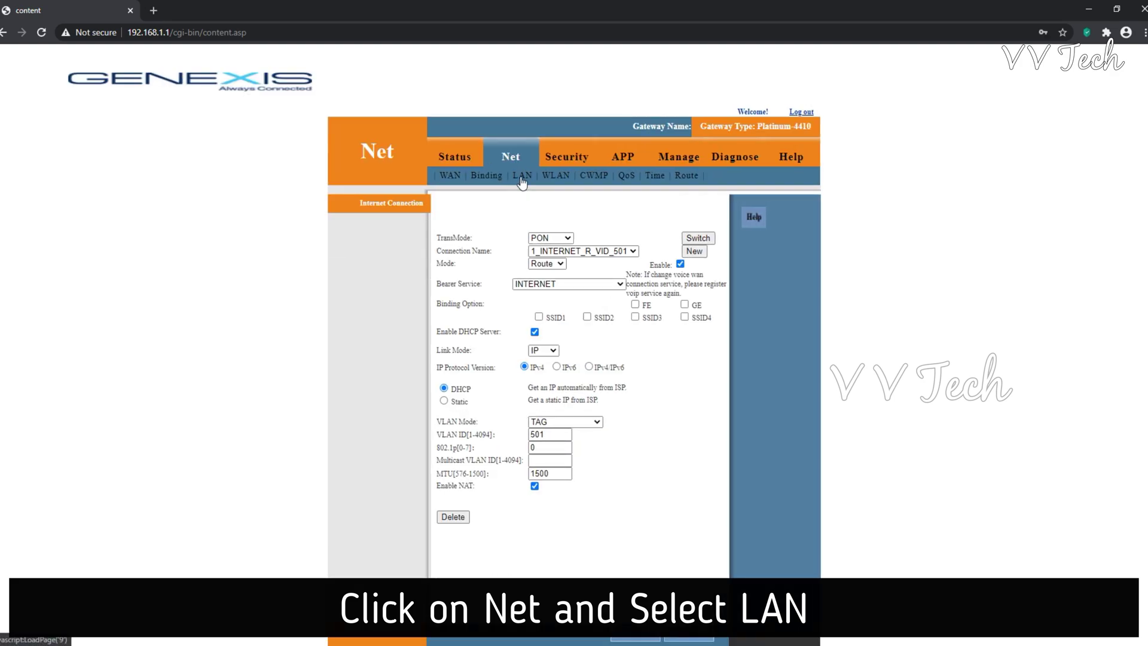
left_click(521, 180)
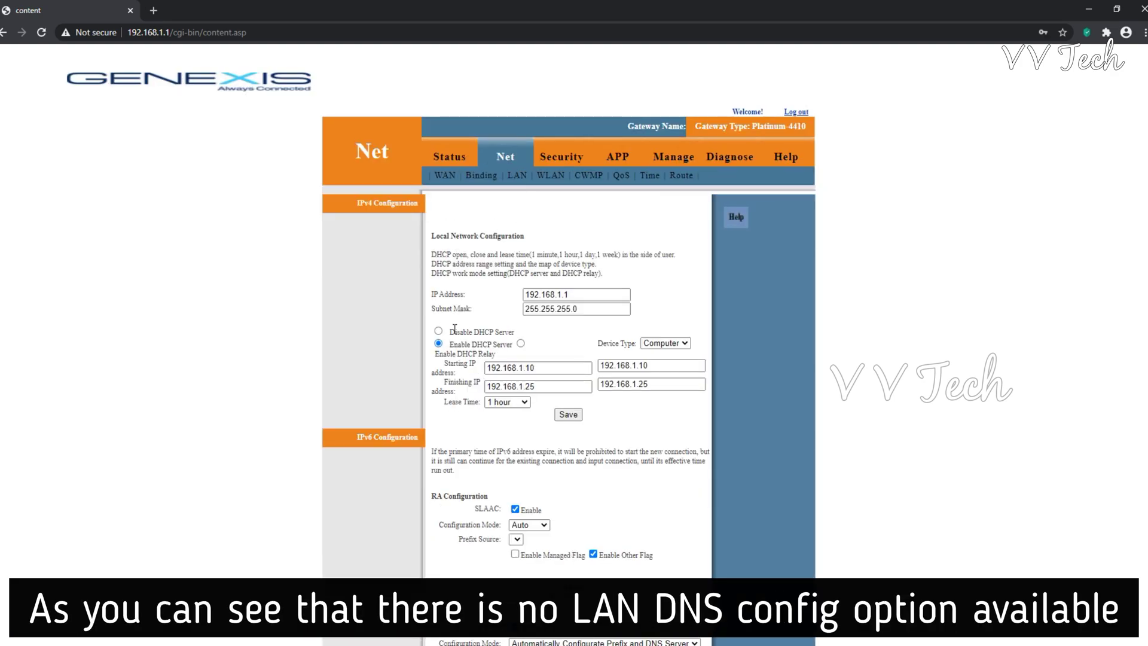
left_click_drag(449, 345, 507, 346)
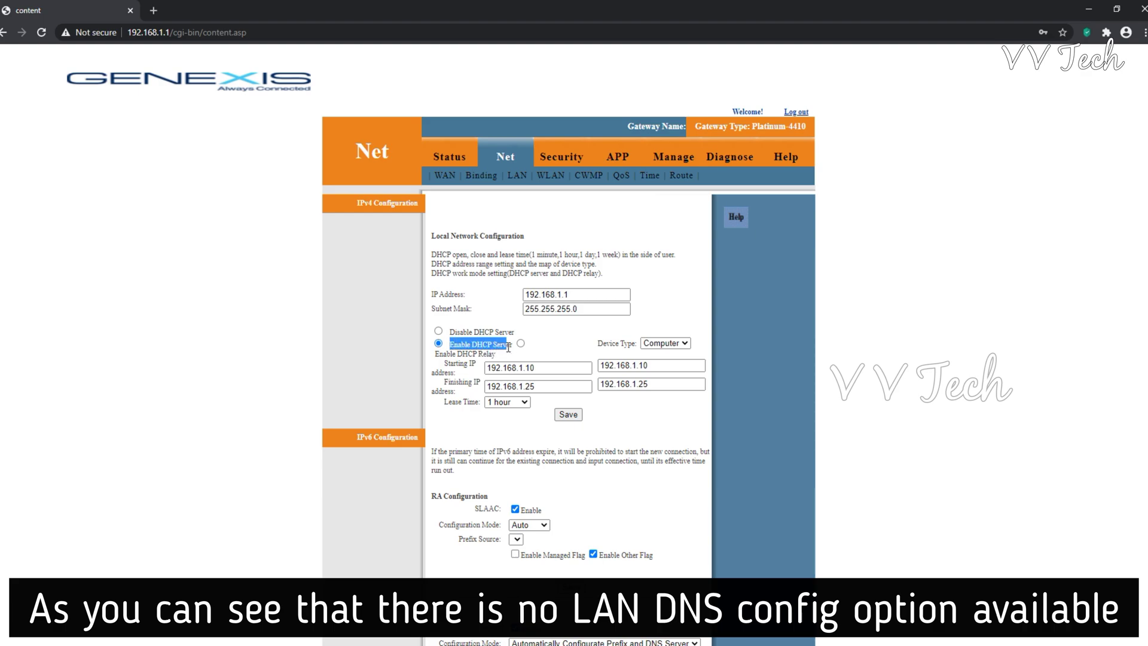
left_click(481, 476)
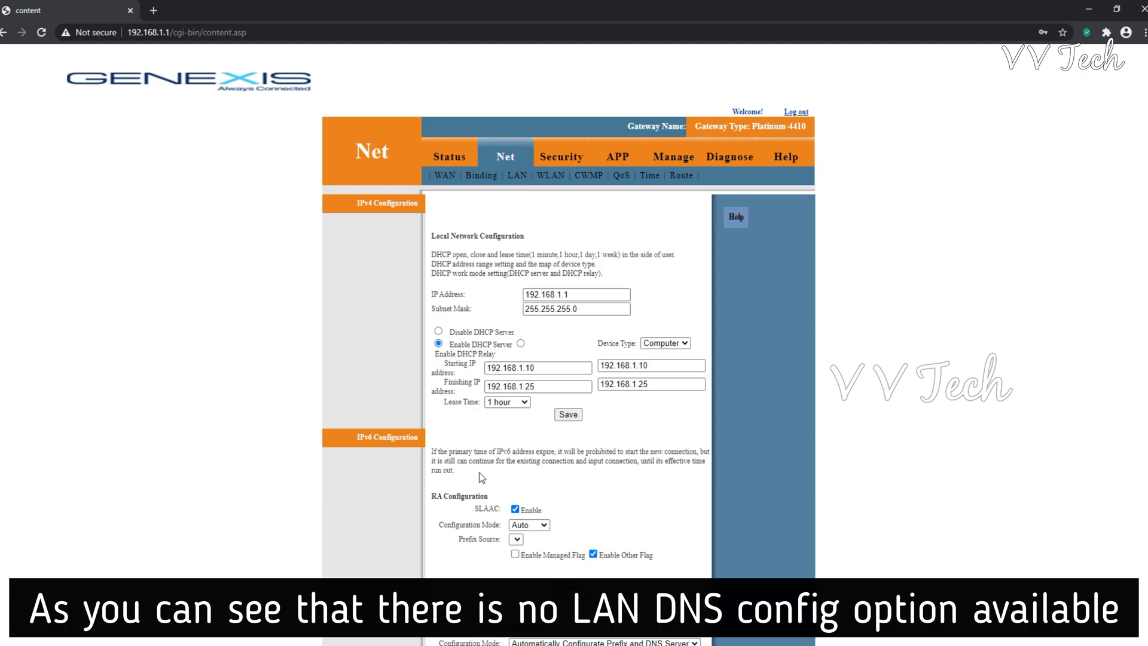
scroll(482, 476, "down", 1)
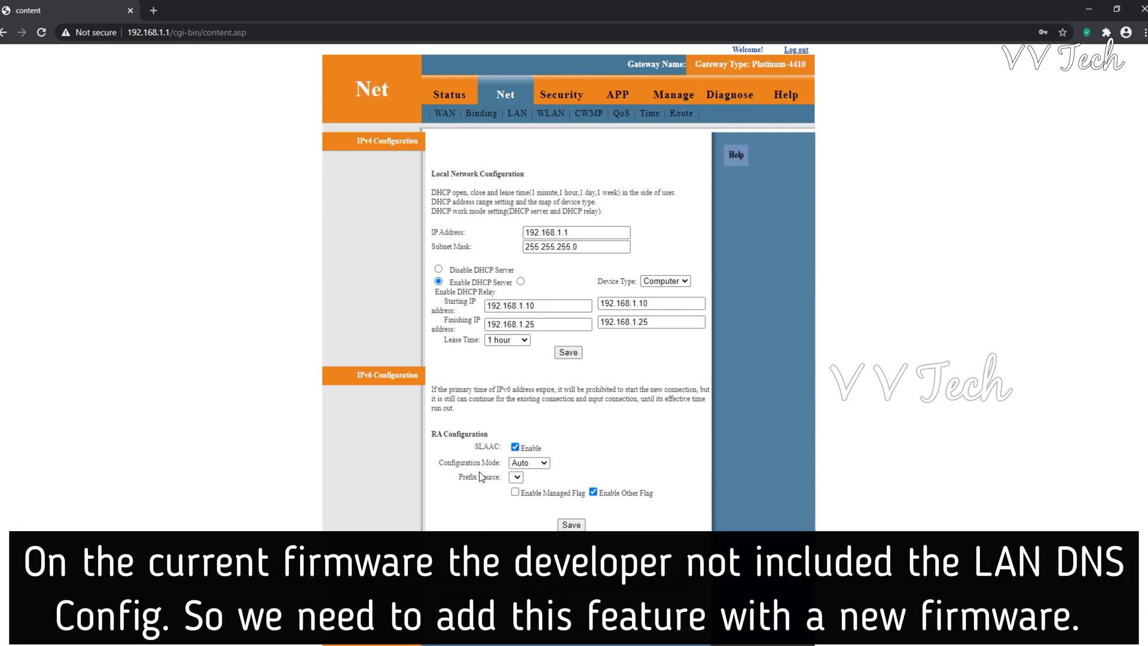
scroll(481, 476, "down", 1)
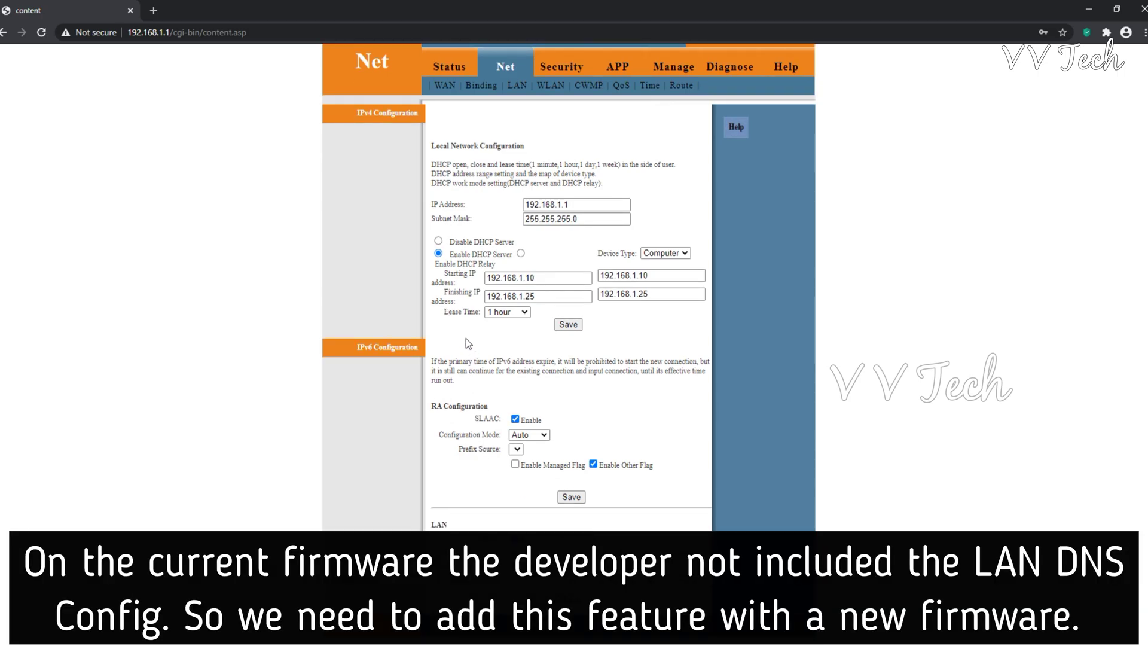
scroll(466, 339, "up", 3)
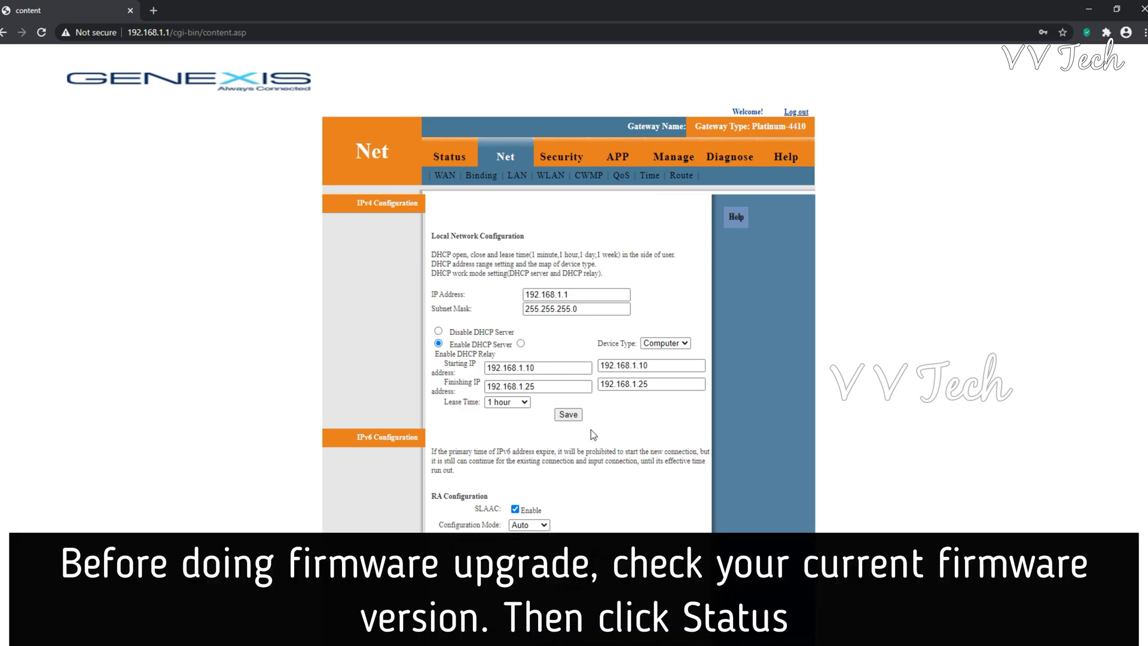
Reload to Status and highlight Software Version P4410-V2-1.31 and Firmware Time Jul 14 2020 16:26:16
key("F5")
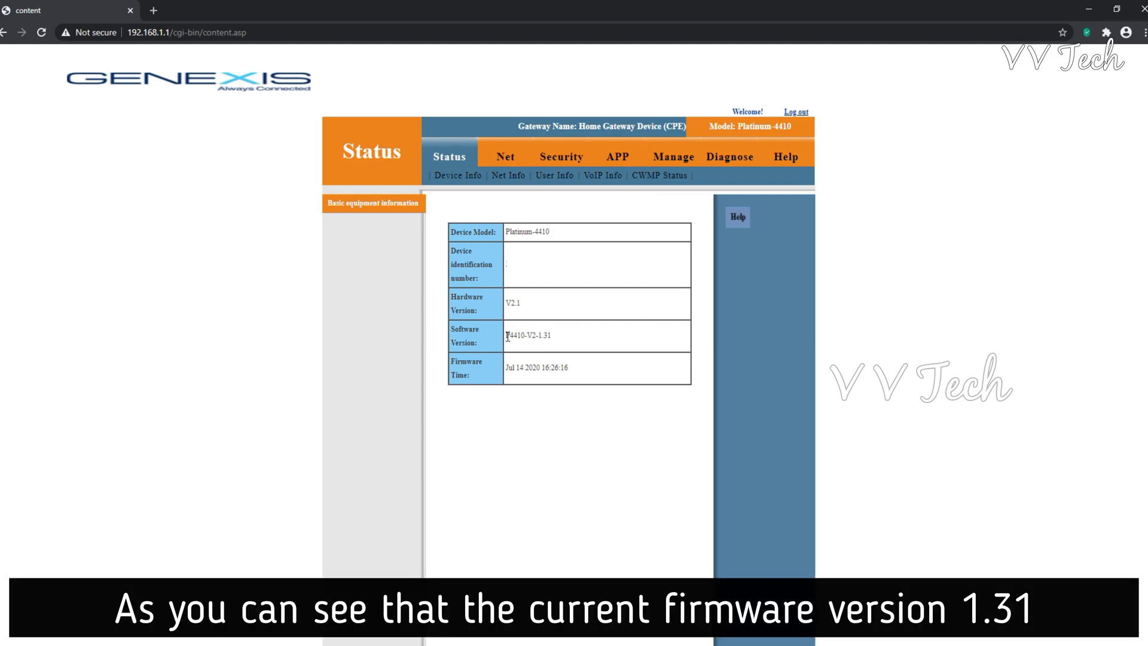
left_click_drag(507, 336, 554, 337)
left_click_drag(507, 367, 568, 367)
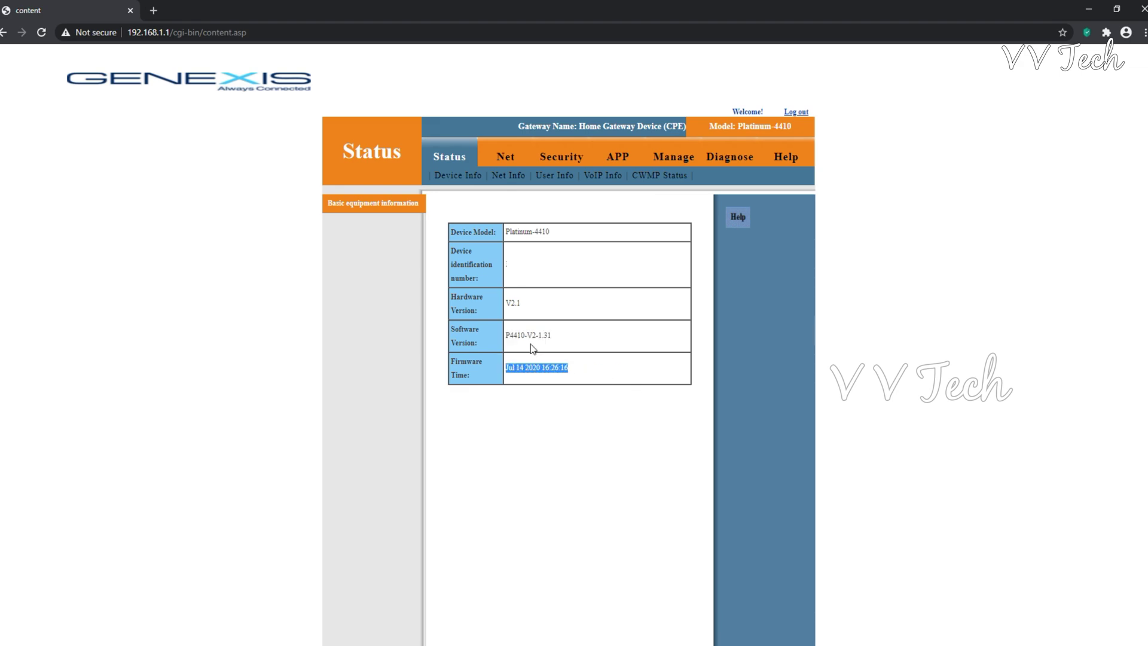
left_click_drag(507, 335, 572, 363)
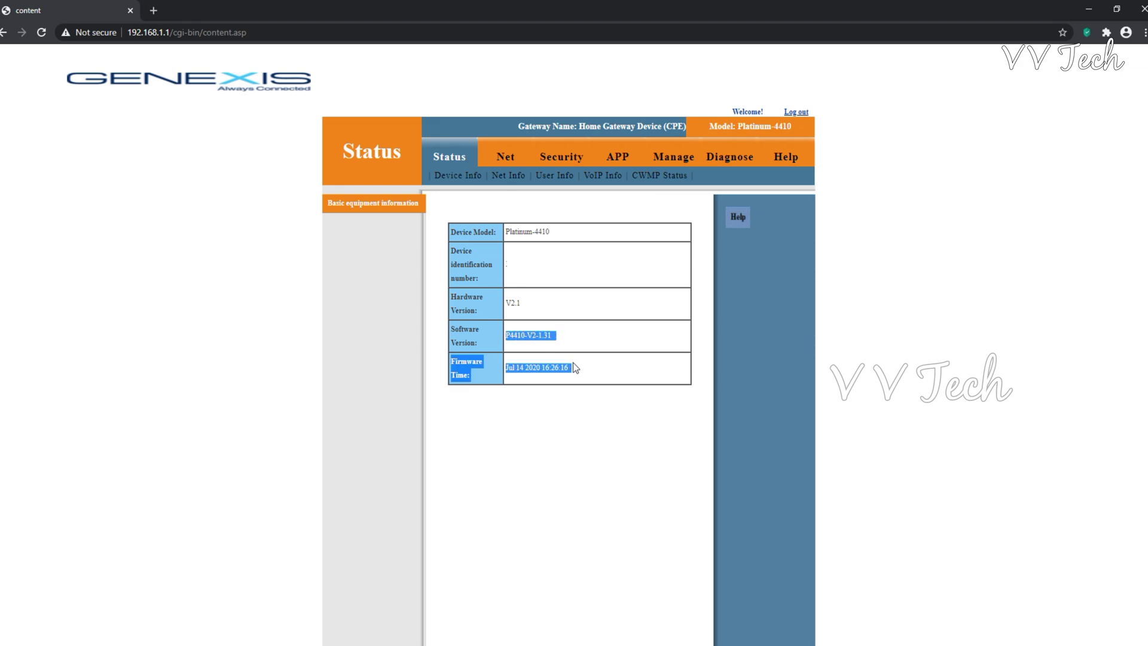
left_click_drag(450, 329, 591, 371)
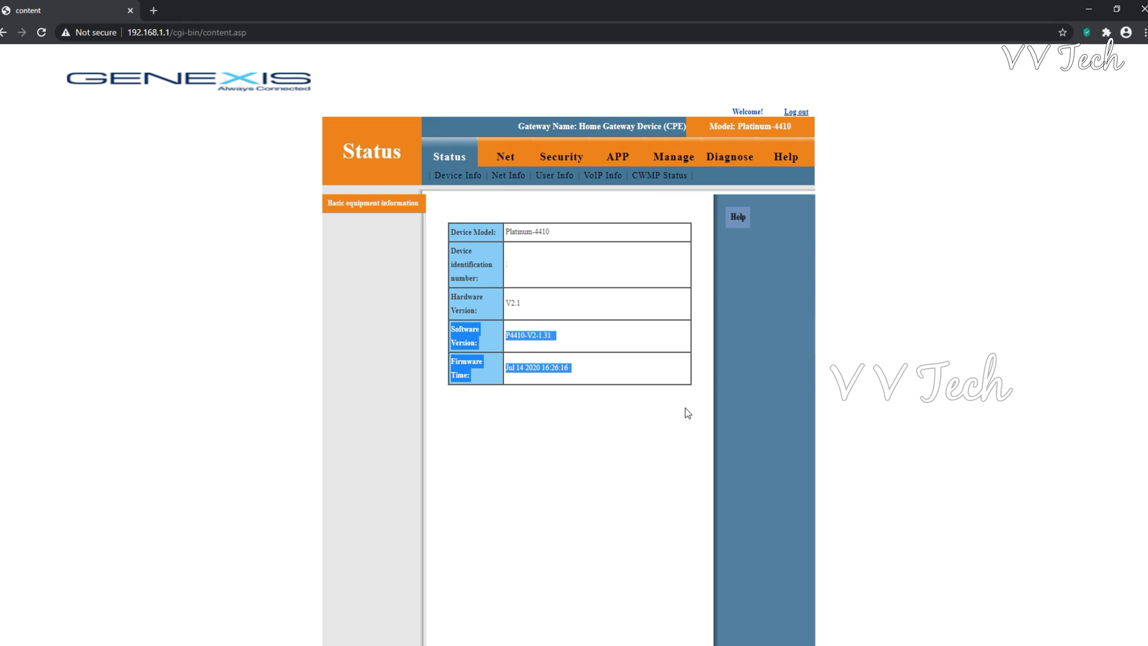
left_click(508, 160)
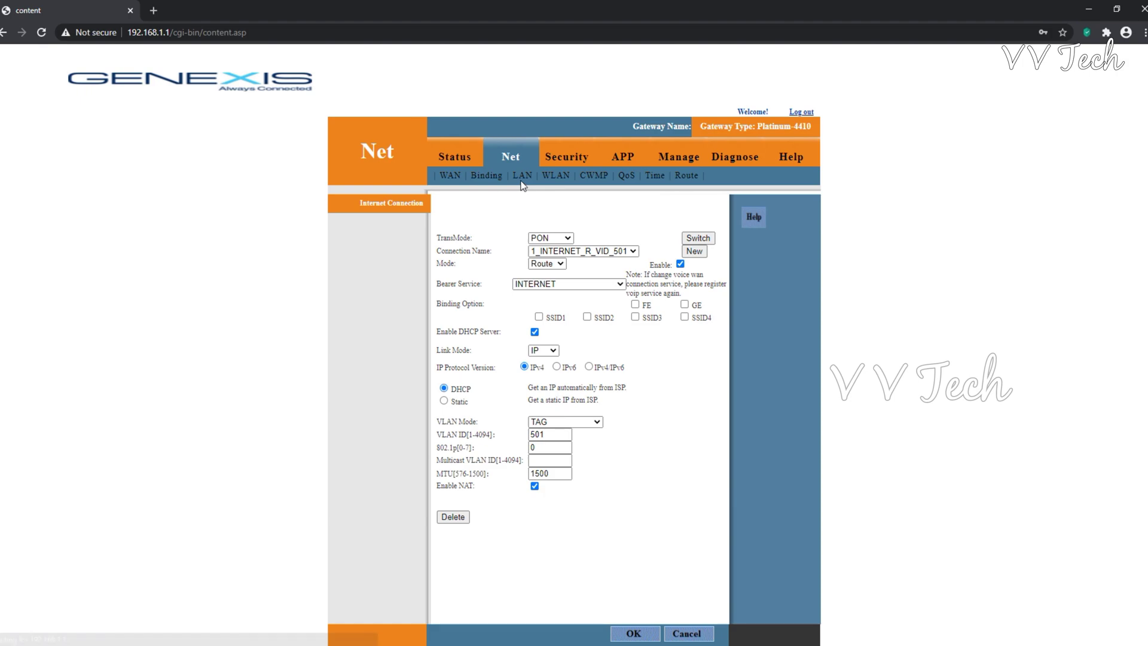
left_click(519, 178)
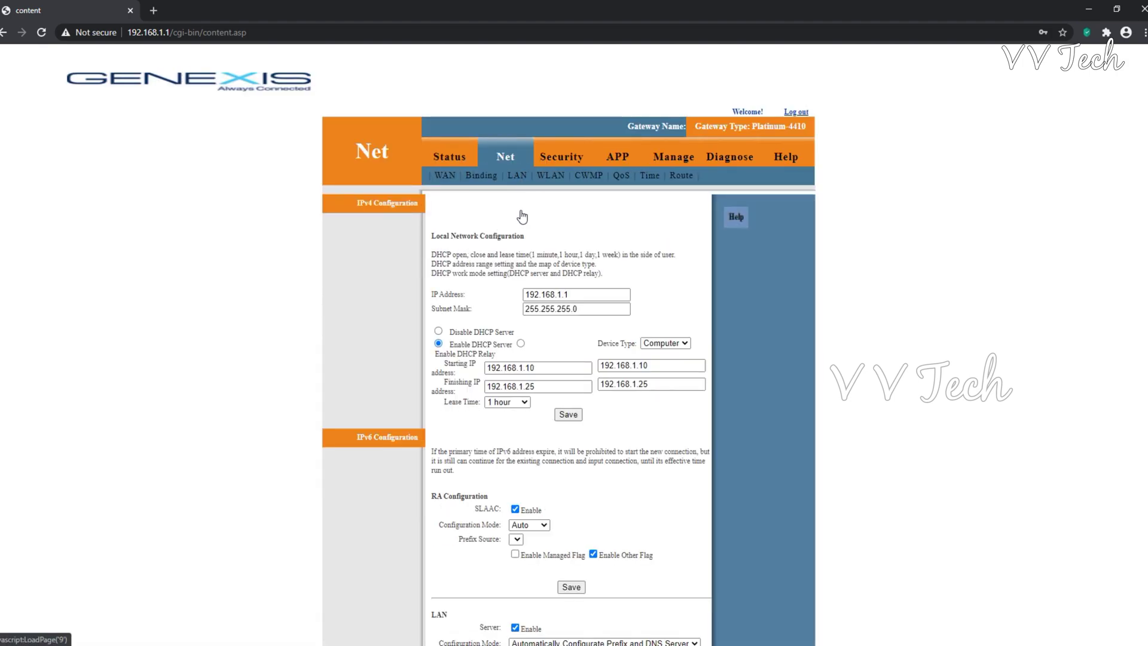
left_click_drag(451, 345, 506, 346)
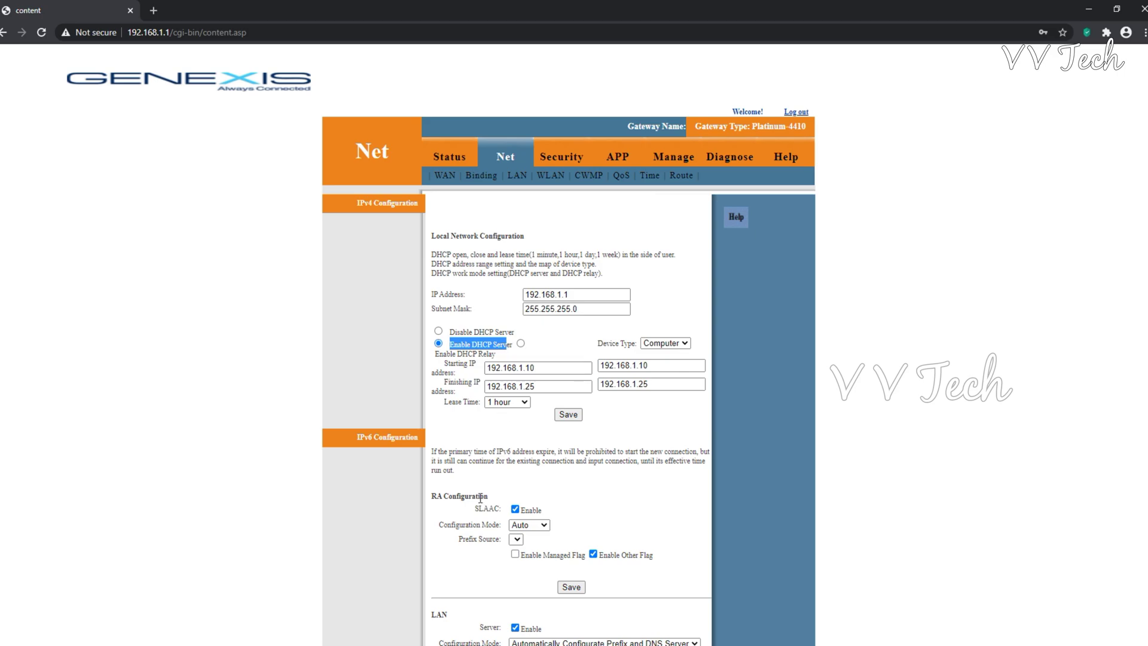
left_click(481, 476)
scroll(481, 476, "down", 1)
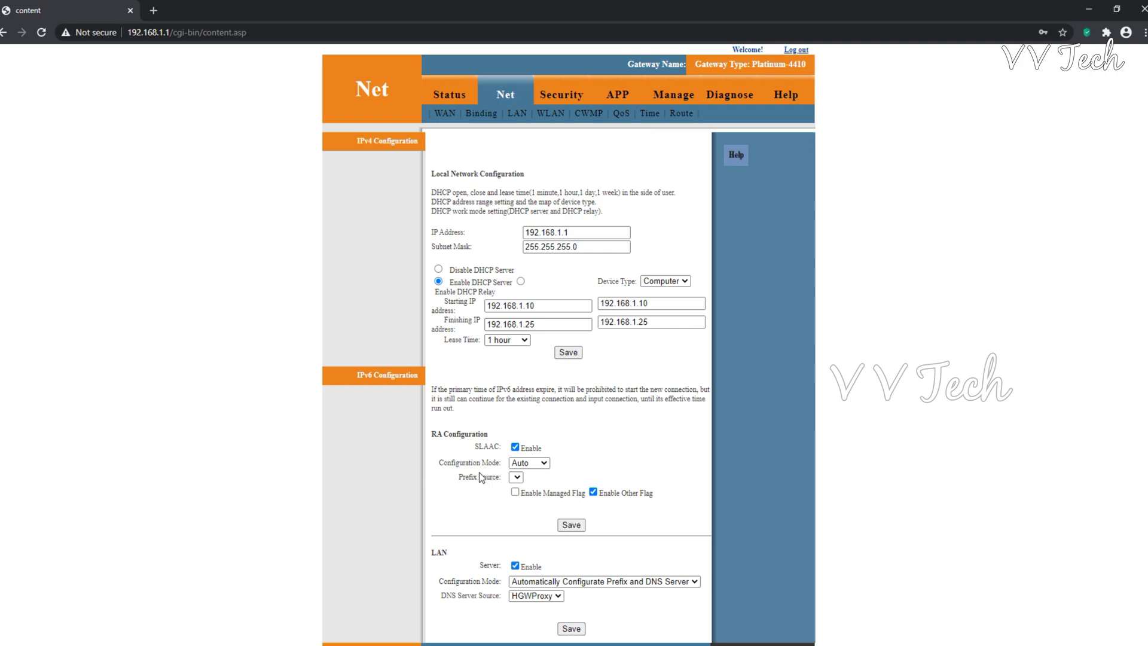
scroll(481, 476, "down", 1)
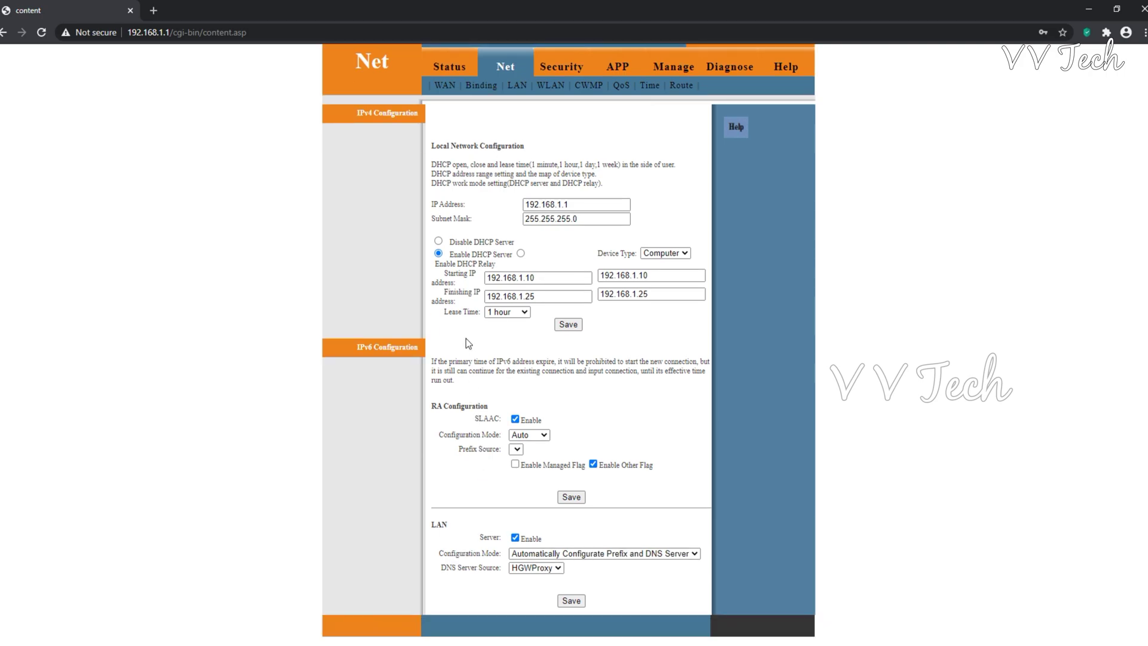
scroll(465, 338, "up", 2)
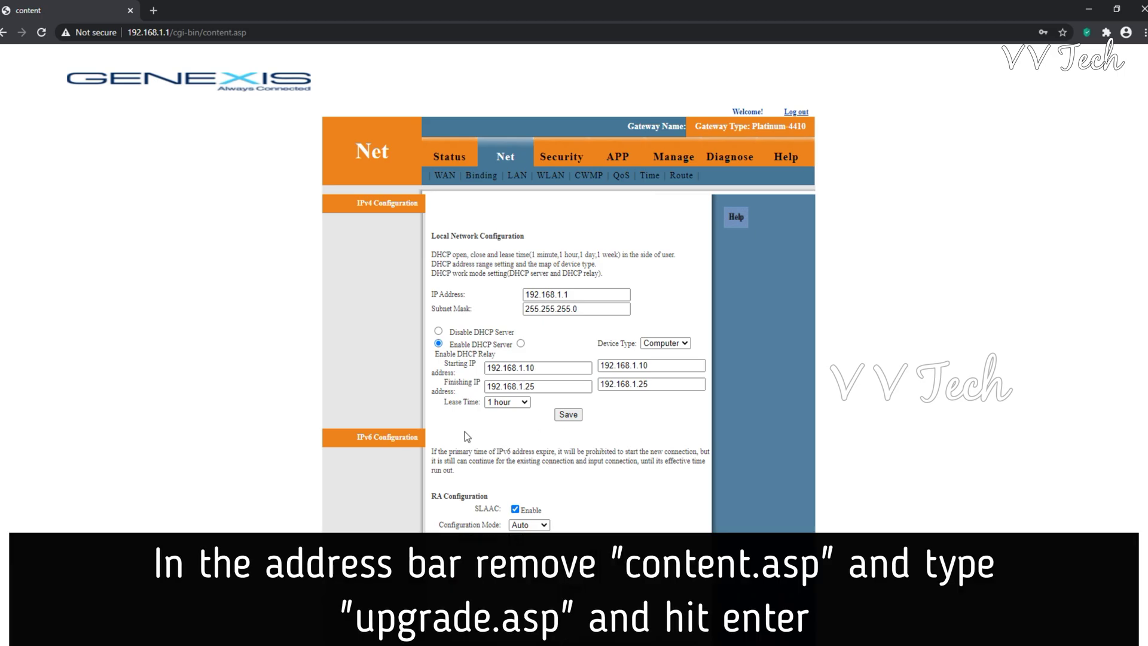
Change the URL from content to upgrade so 192.168.1.1/cgi-bin/upgrade.asp loads
left_click_drag(202, 34, 233, 47)
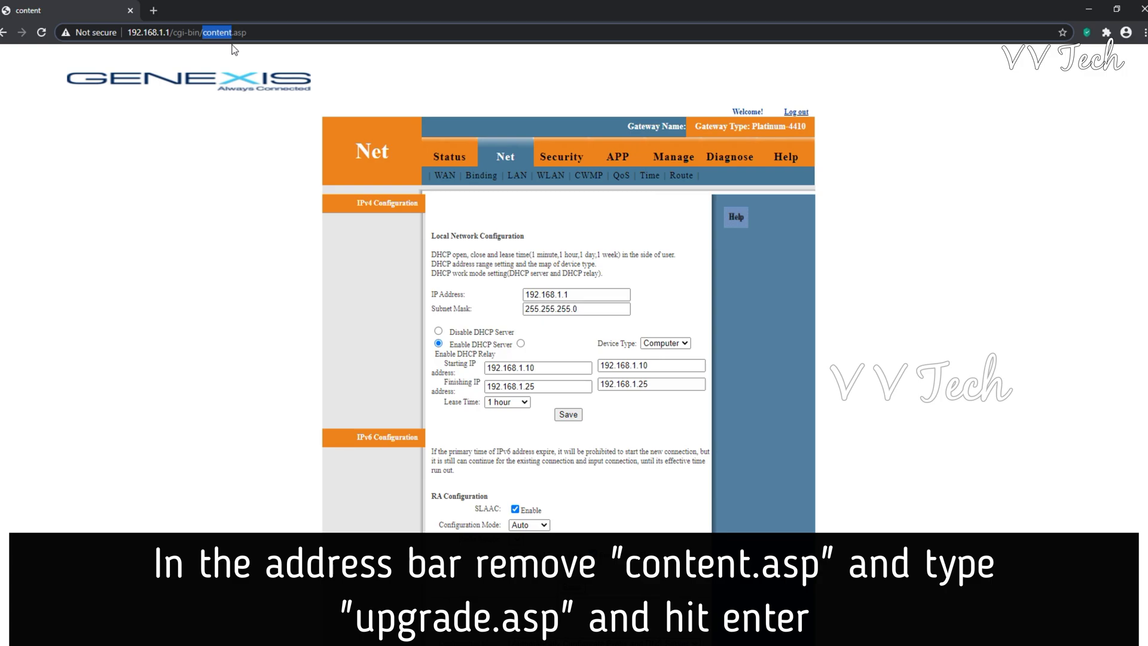
type("upgrade")
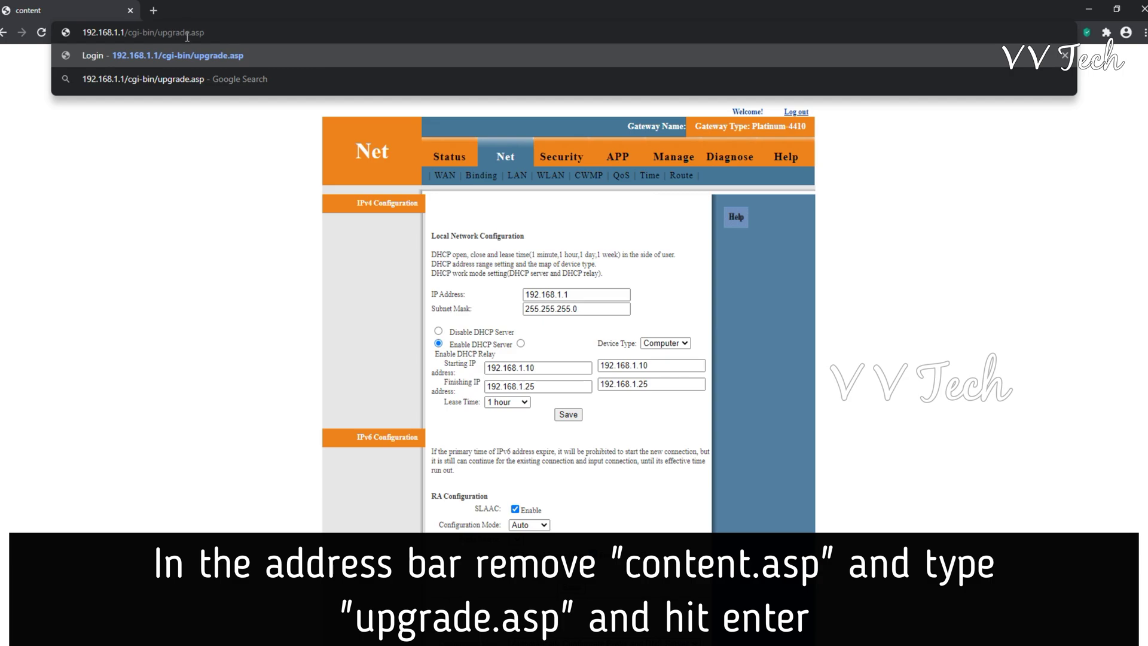
left_click_drag(190, 32, 160, 32)
left_click(229, 33)
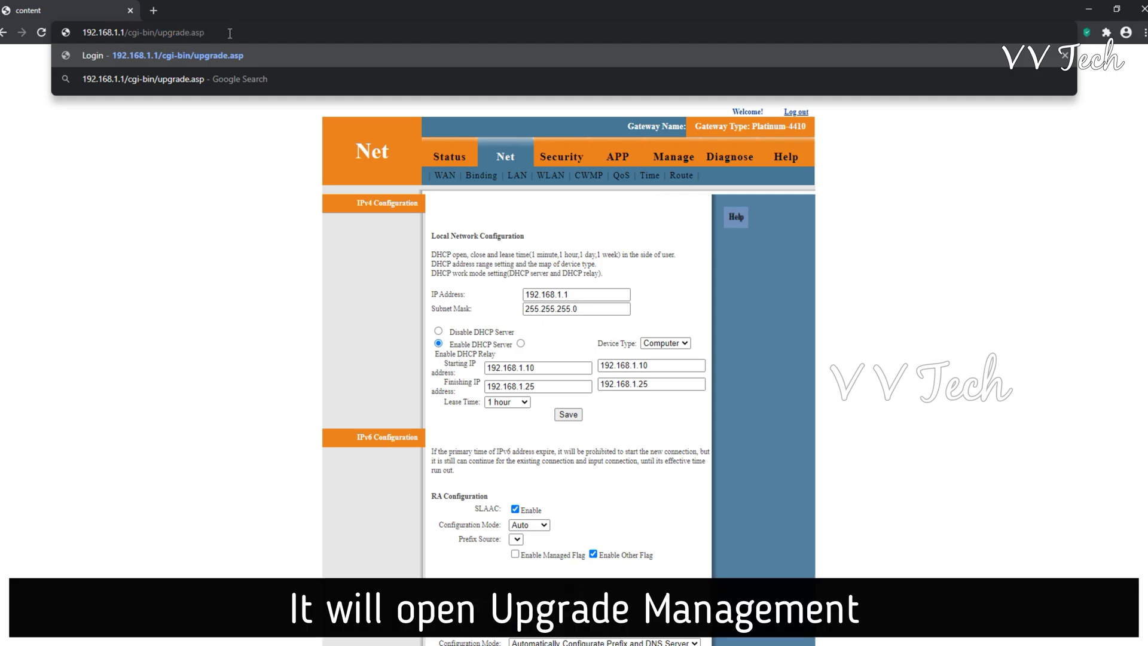
key("Return")
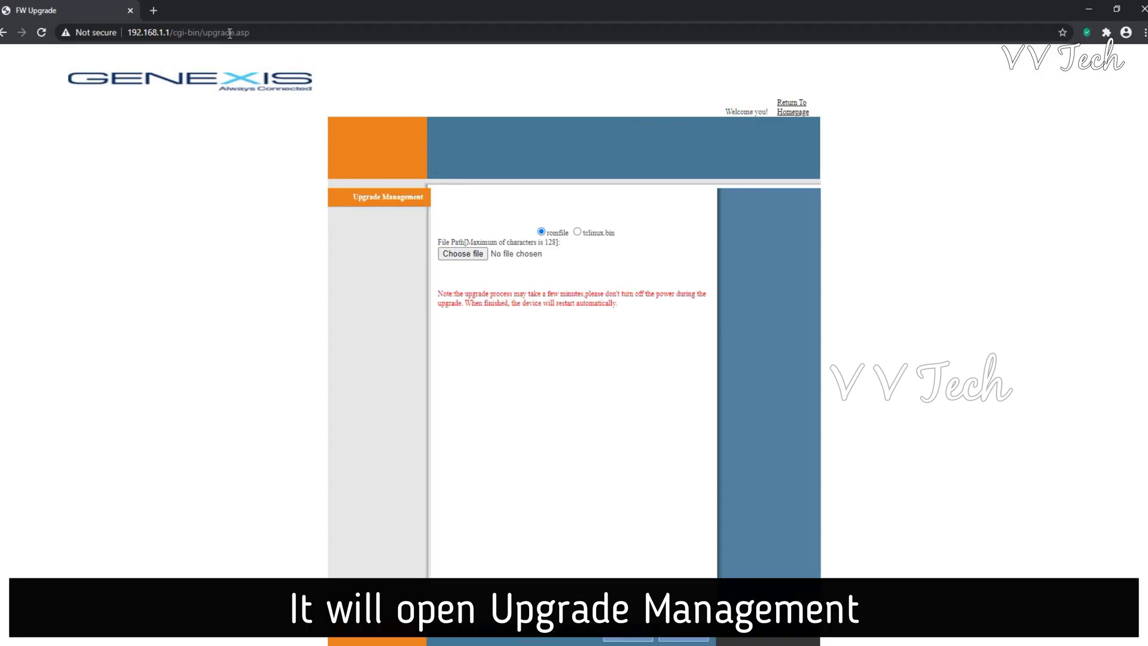
On Upgrade Management, select the tclinux.bin upgrade type and bring up the firmware file picker
left_click_drag(351, 197, 436, 198)
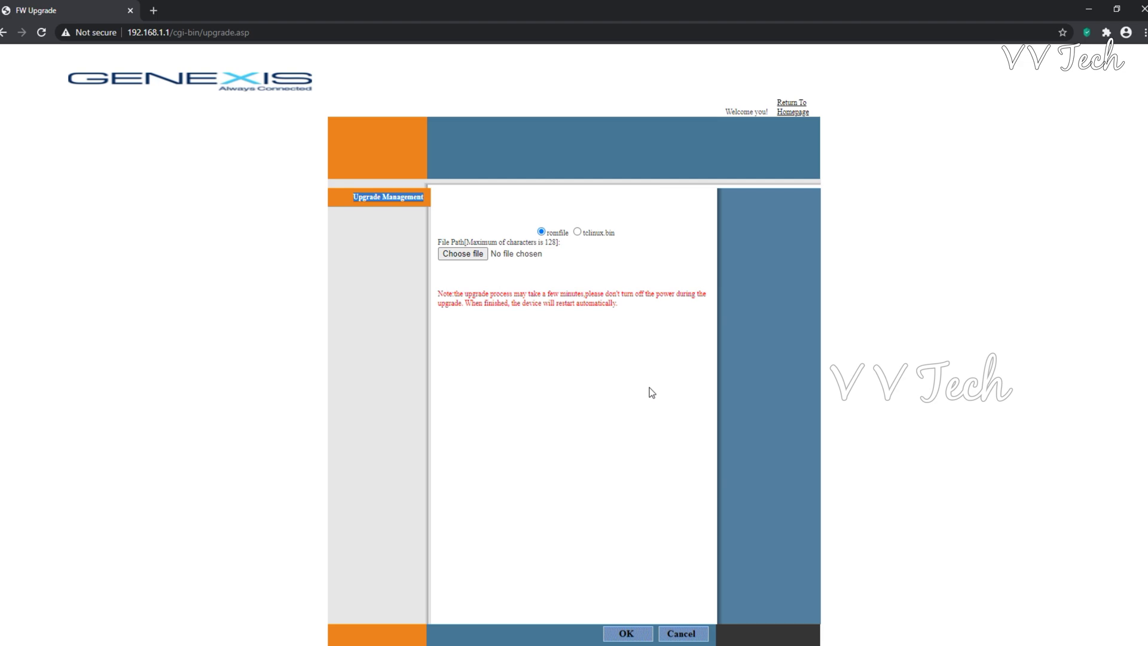
left_click(652, 392)
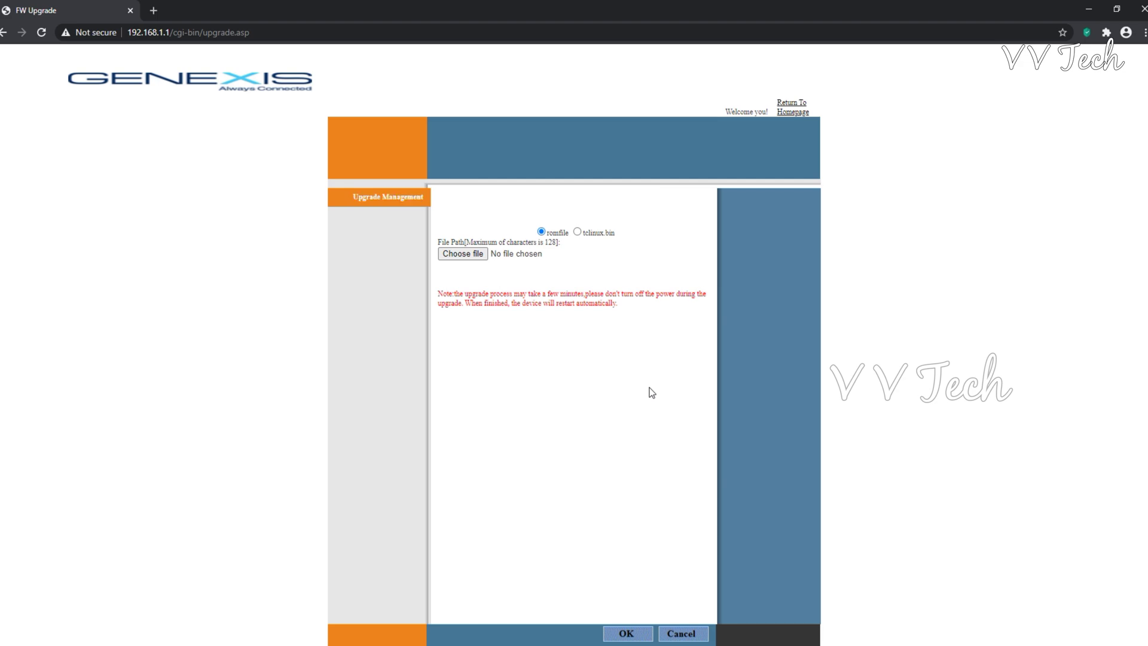
mouse_move(570, 220)
left_mouse_down()
mouse_move(574, 246)
mouse_move(578, 234)
left_mouse_up()
left_click(586, 246)
left_click(595, 231)
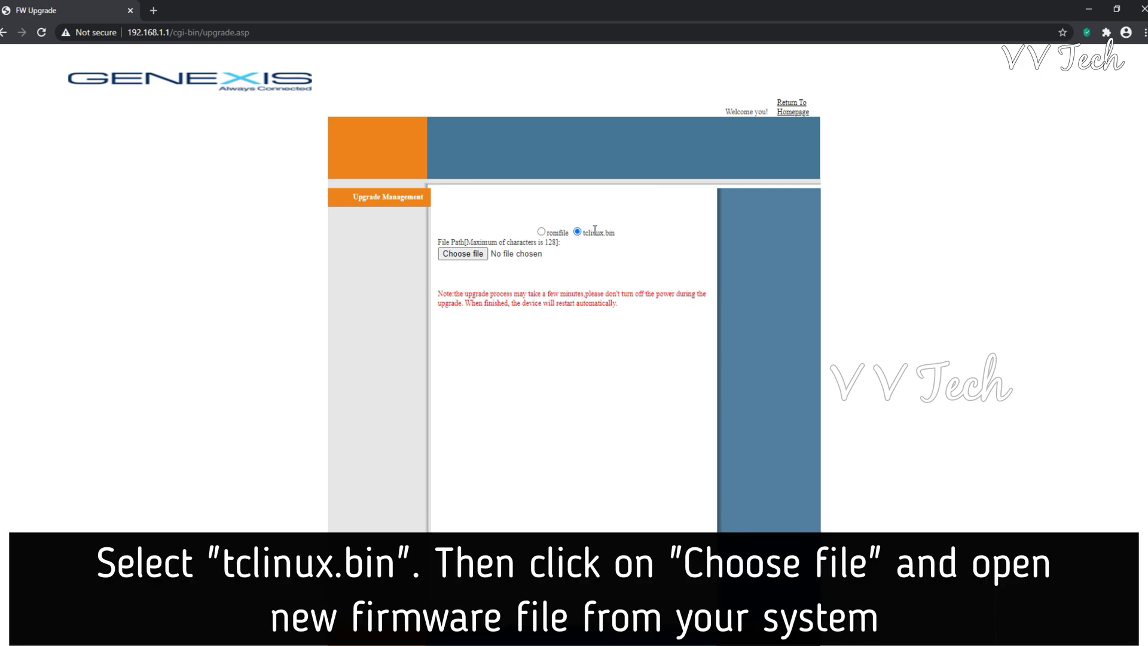
left_click(508, 255)
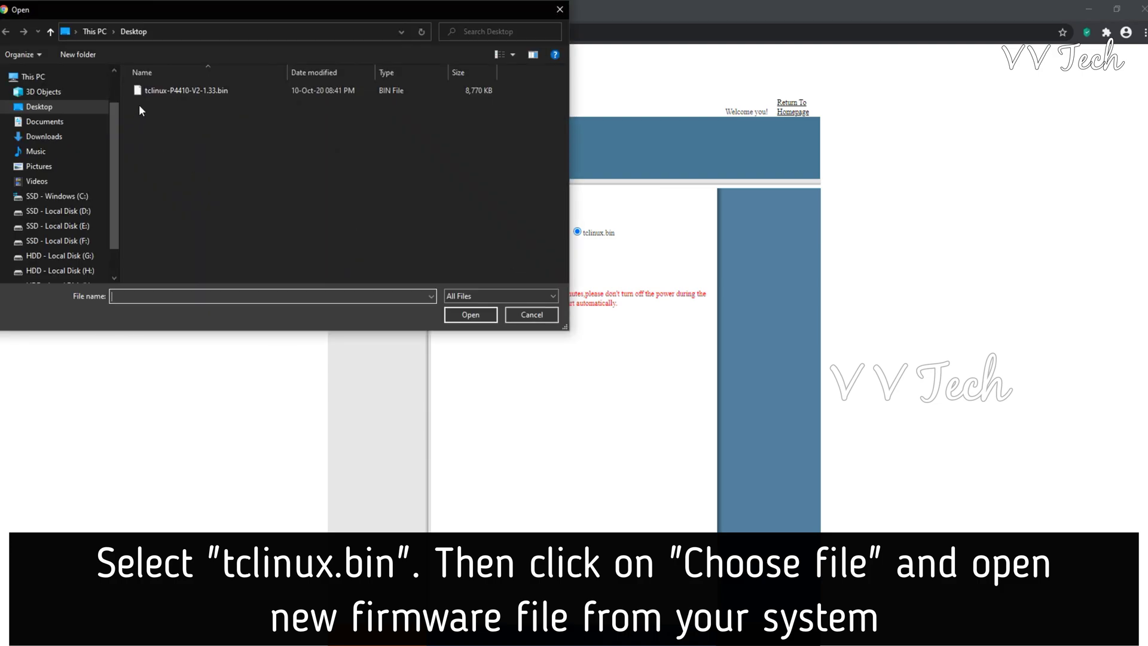
Choose tclinux-P4410-V2-1.33.bin from the Desktop as the firmware file and note the upgrade warning
left_click(144, 91)
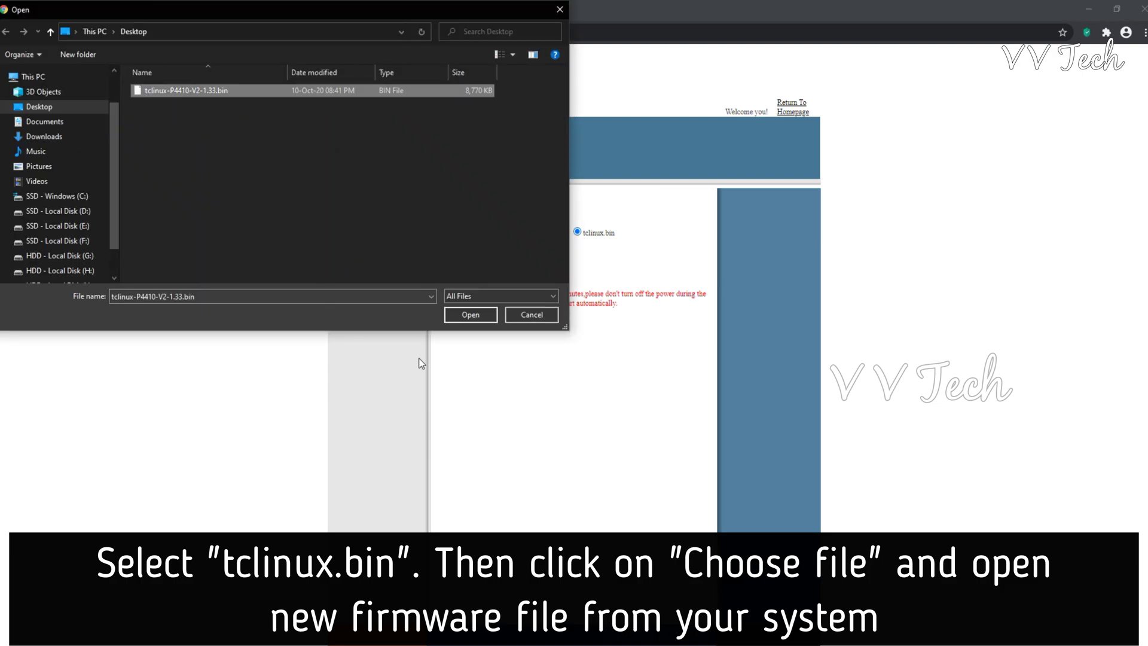
left_click(469, 315)
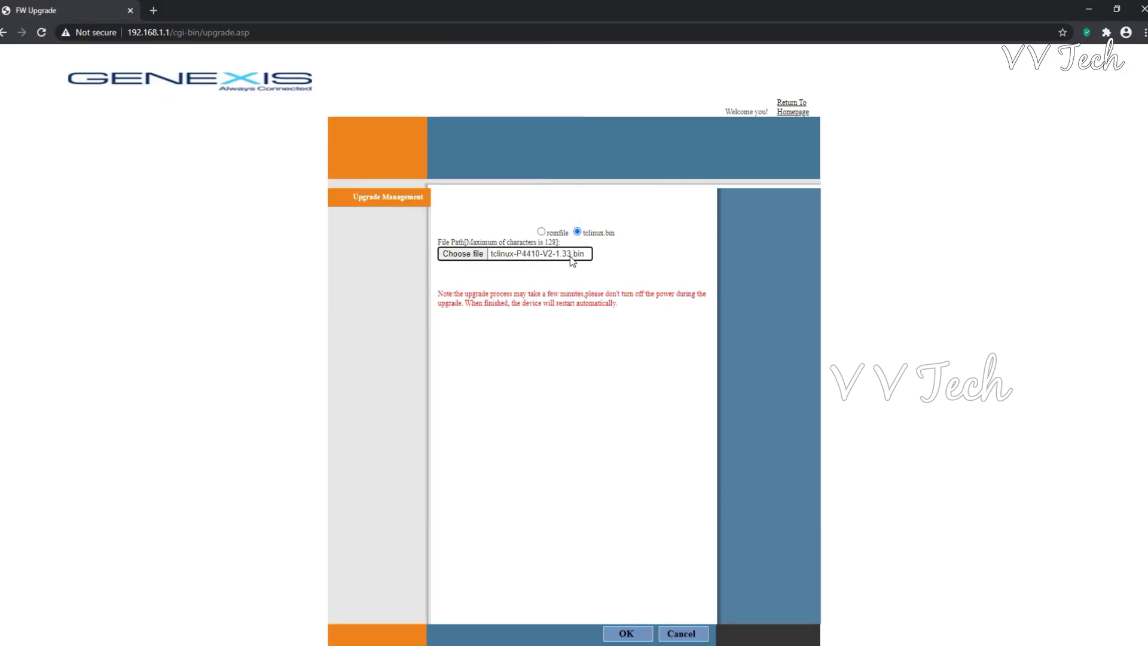
left_click(543, 267)
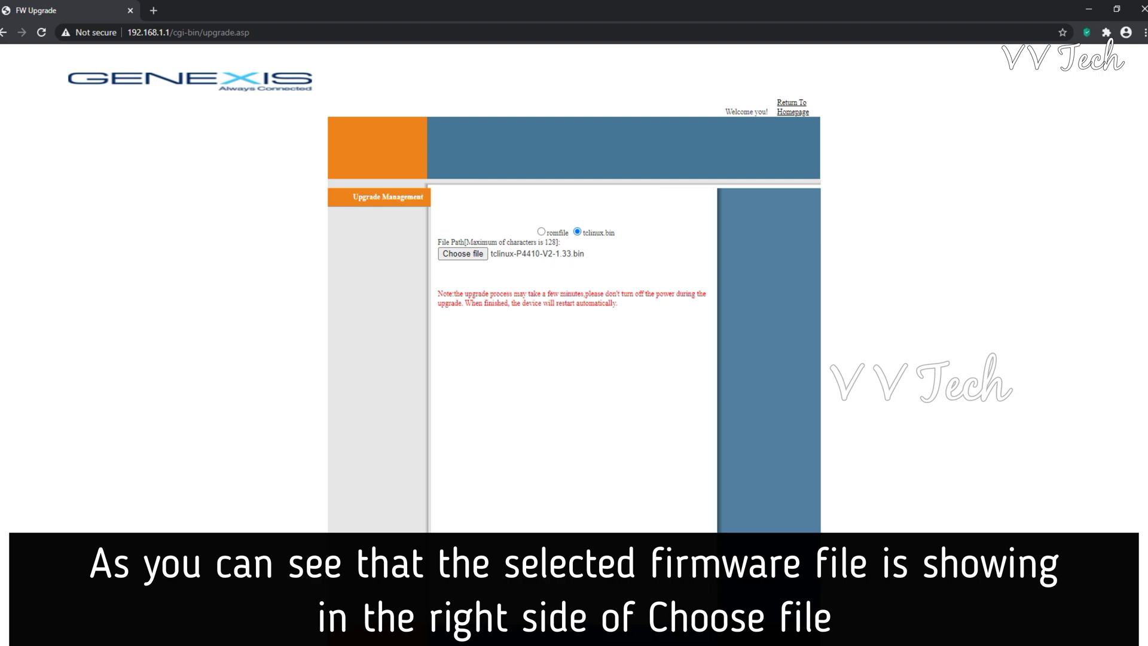
left_click_drag(437, 293, 623, 302)
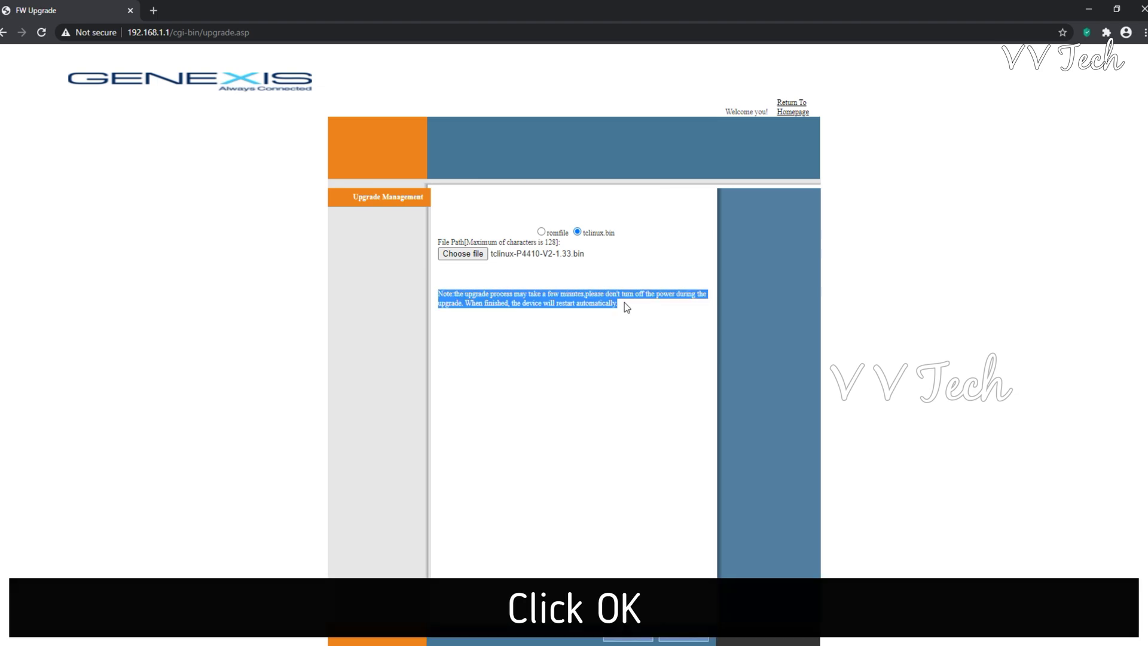
left_click(622, 508)
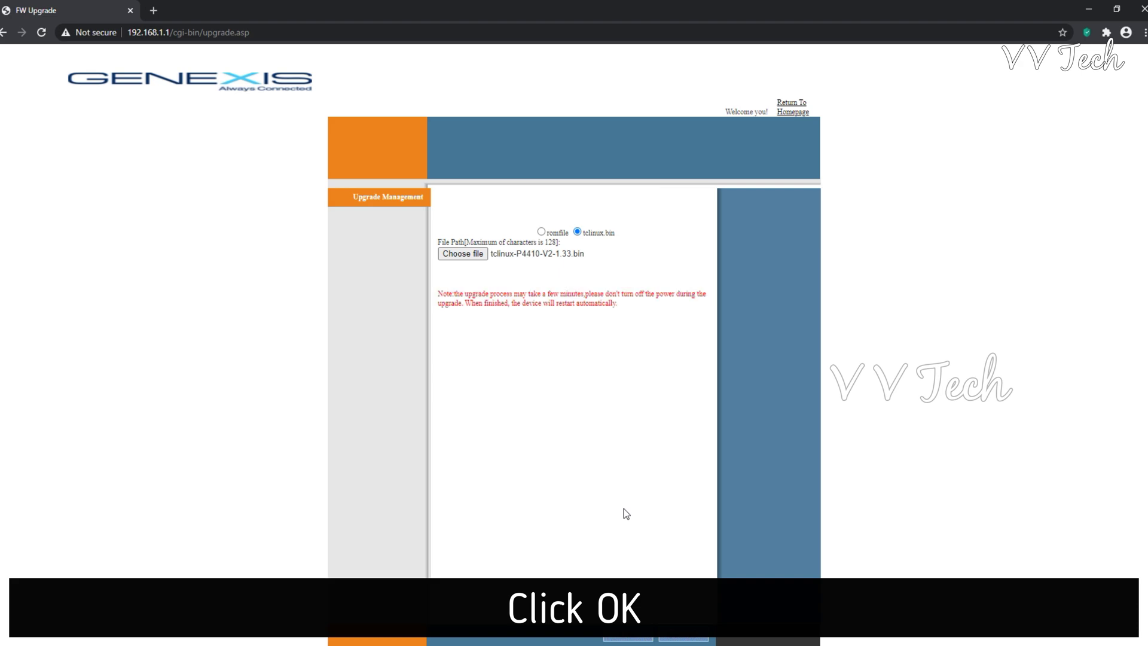
Submit the firmware and wait until it reports upload success and Flash erasing and writing
left_click(626, 632)
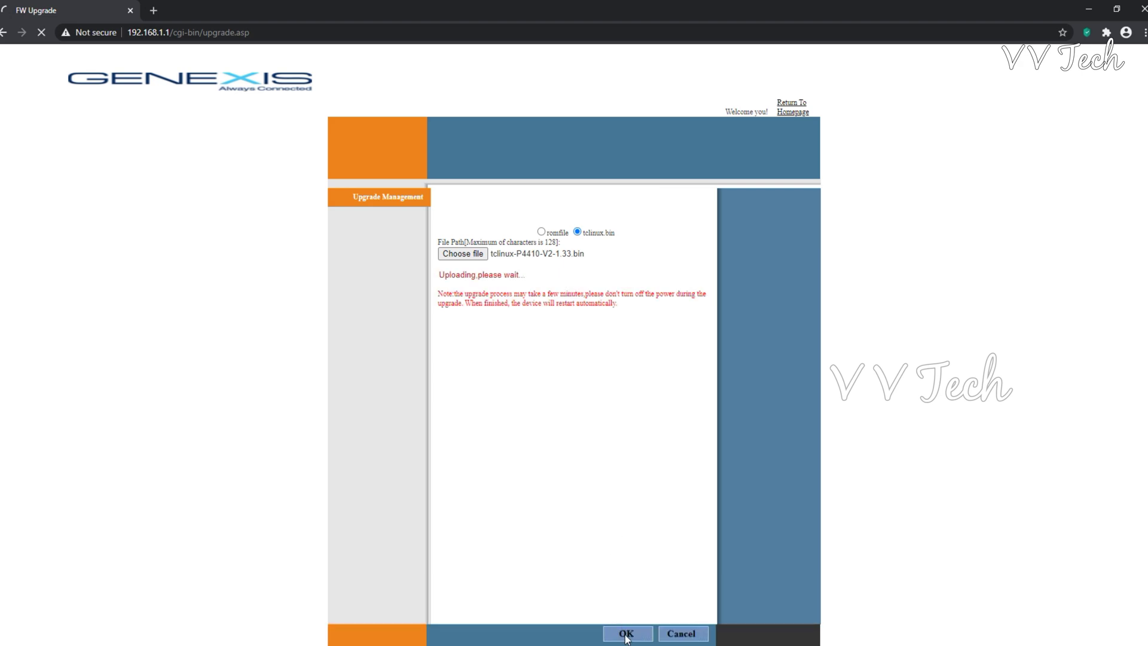
mouse_move(439, 274)
left_mouse_down()
mouse_move(541, 277)
mouse_move(435, 283)
left_mouse_up()
left_click(597, 400)
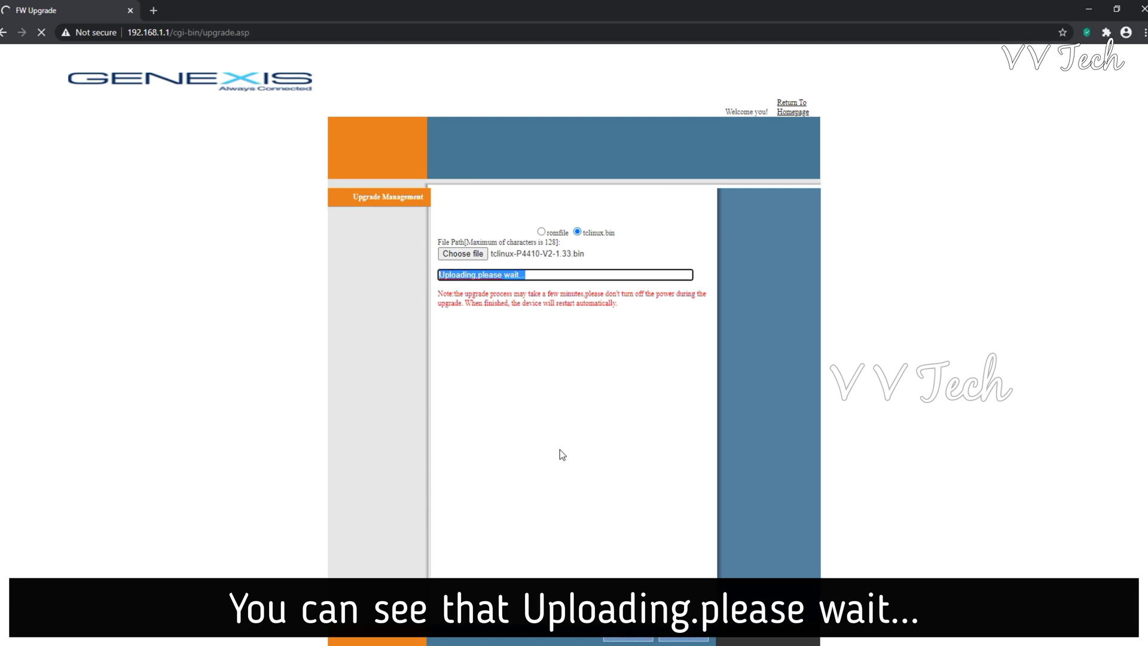
left_click(561, 450)
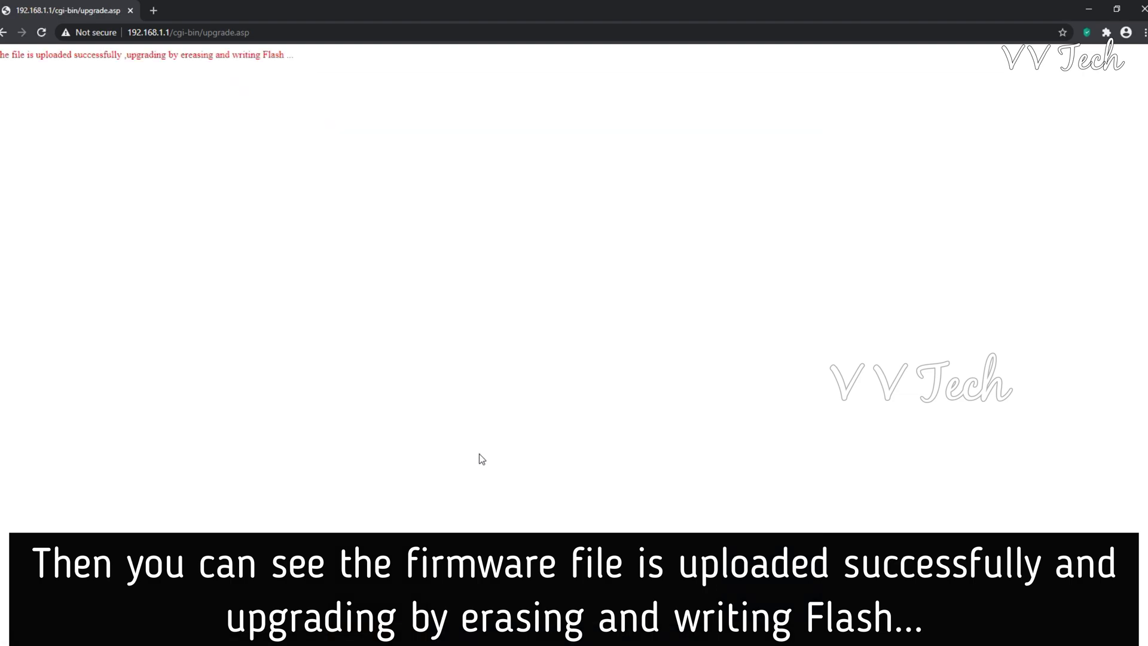
left_click_drag(2, 54, 304, 62)
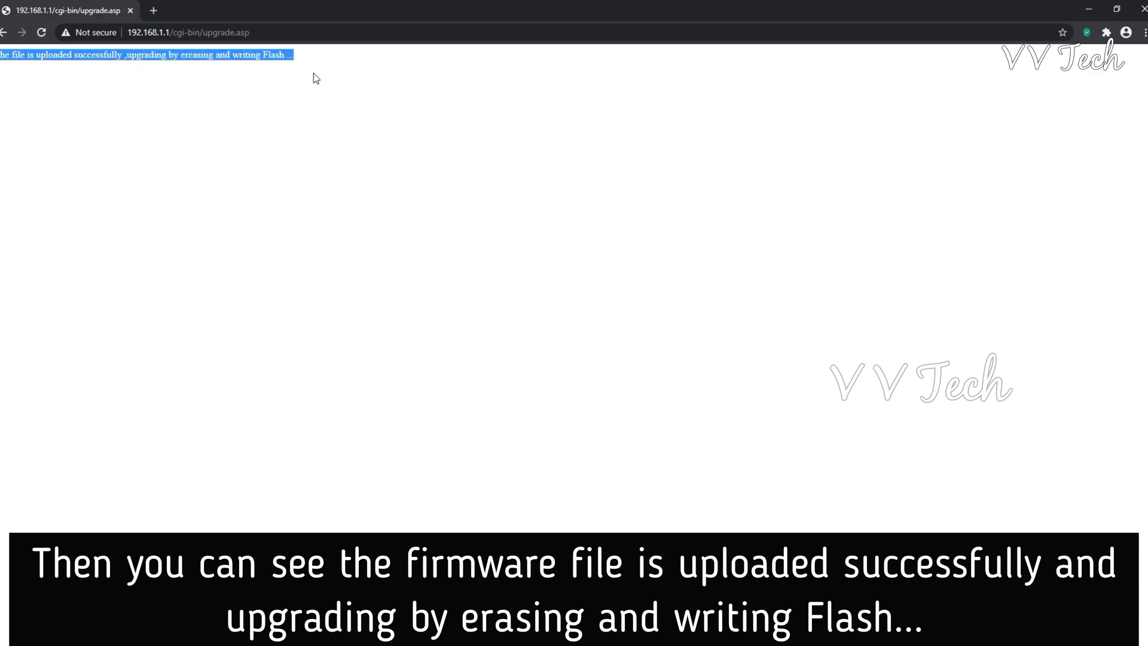
left_click(314, 73)
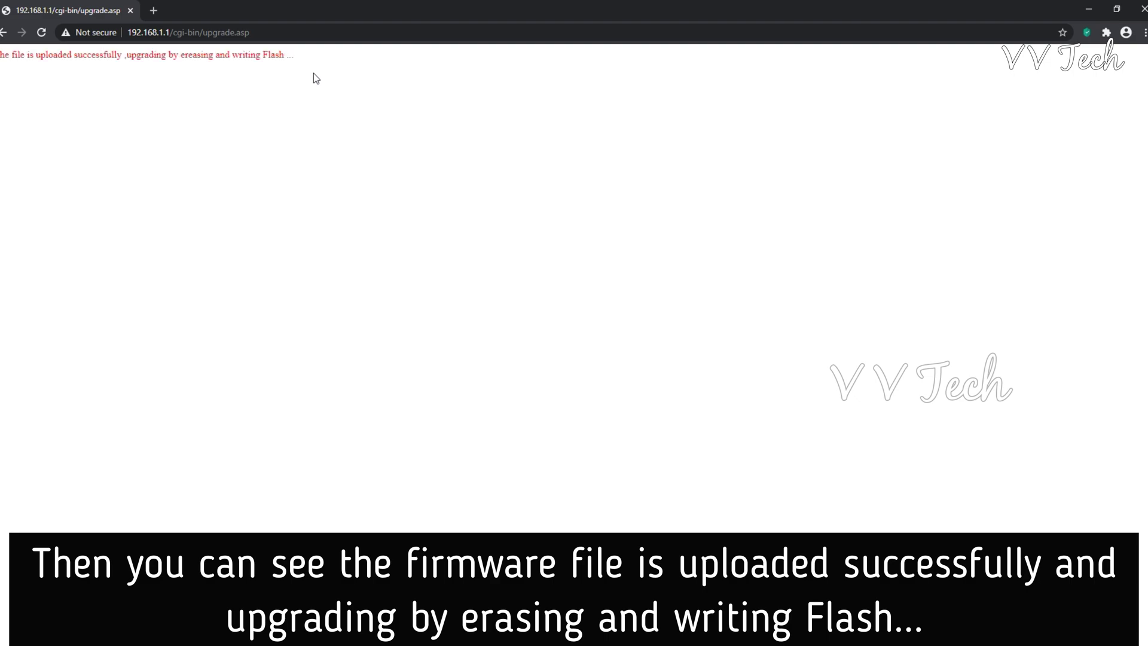